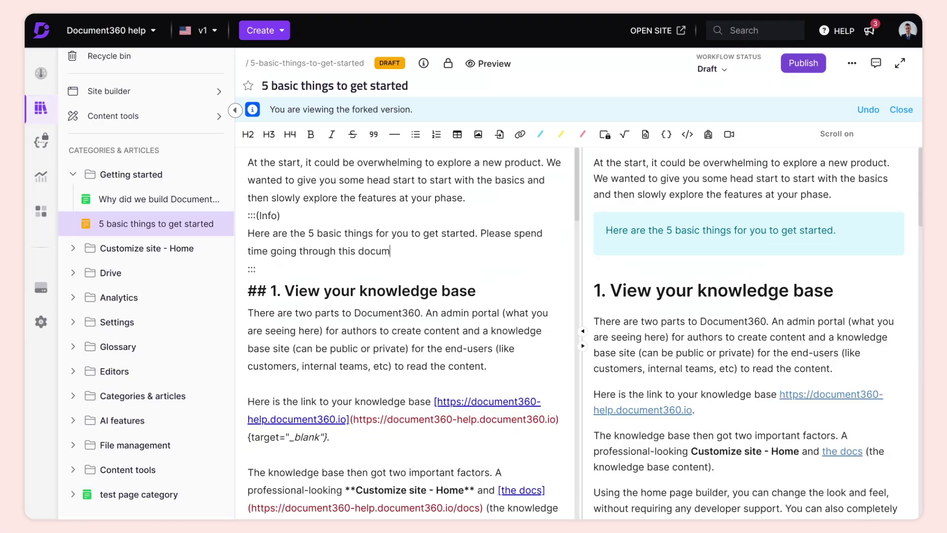
- End the Info callout with 'going through this document.' and insert the uploaded growth chart image
{"action": "type", "text": "ent."}
{"action": "key", "text": "Return"}
{"action": "key", "text": "Return"}
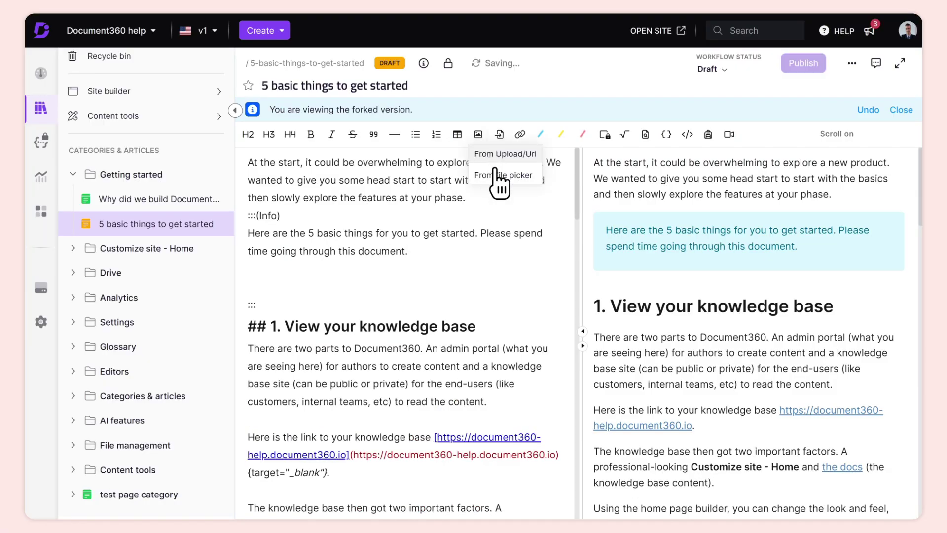
{"action": "left_click", "coordinate": [497, 174]}
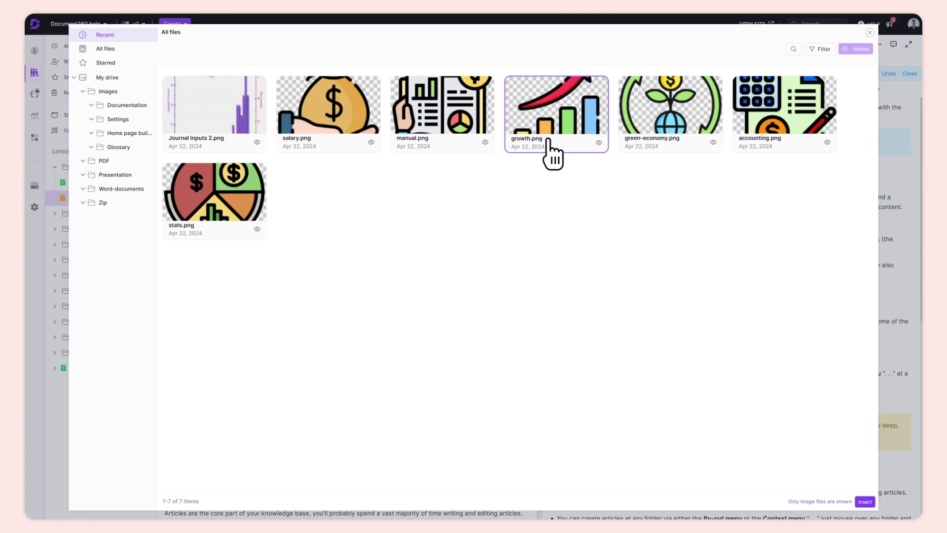
{"action": "double_click", "coordinate": [549, 141]}
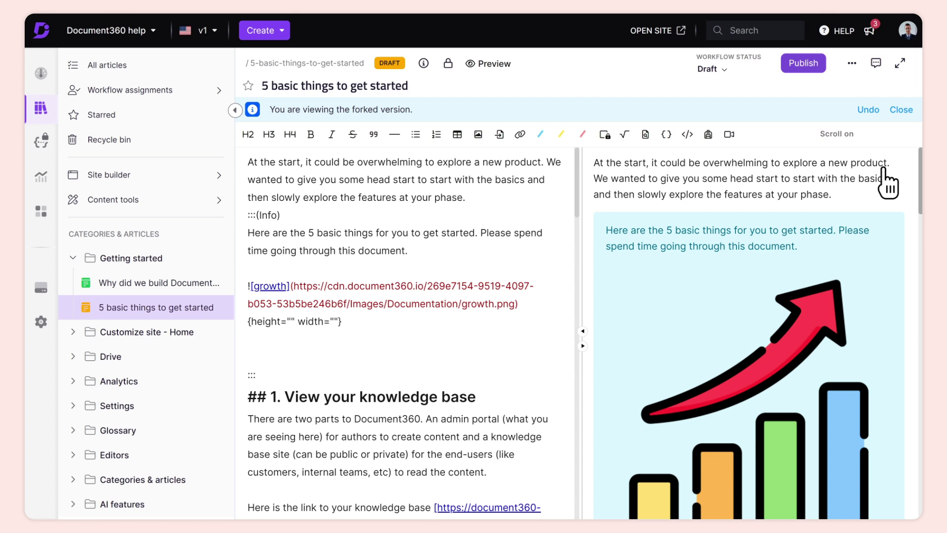
{"action": "mouse_move", "coordinate": [918, 180]}
{"action": "left_mouse_down"}
{"action": "mouse_move", "coordinate": [918, 265]}
{"action": "mouse_move", "coordinate": [917, 190]}
{"action": "left_mouse_up"}
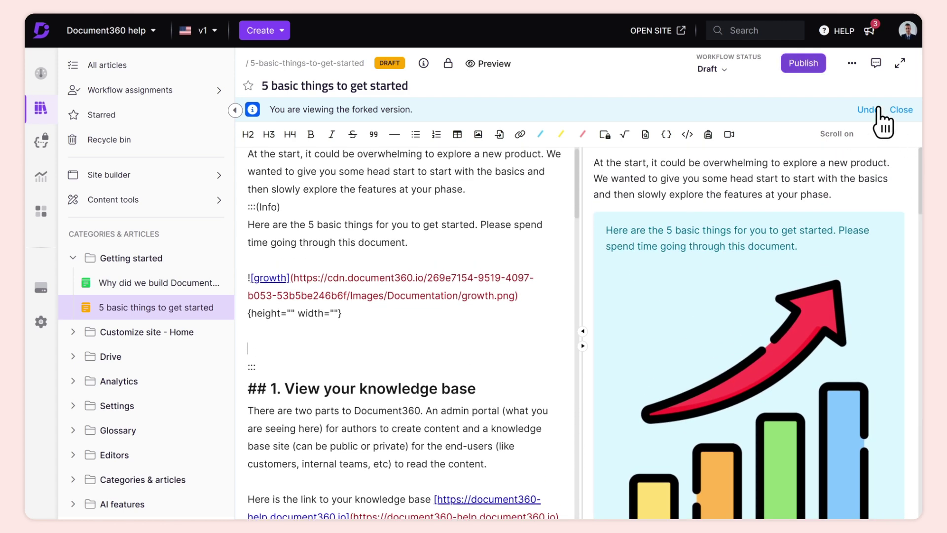
- Check the article's editor type under More article options
{"action": "left_click", "coordinate": [853, 64]}
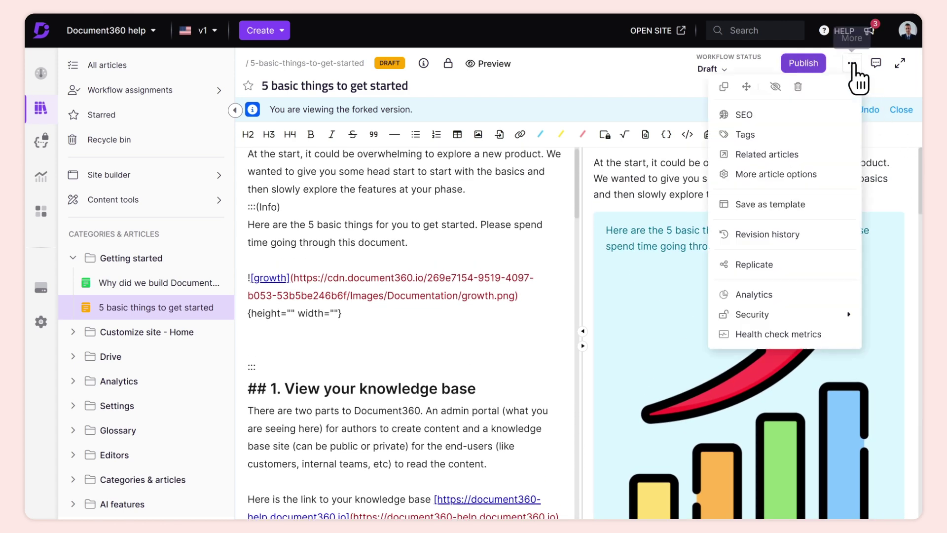
{"action": "left_click", "coordinate": [810, 177]}
{"action": "left_click", "coordinate": [295, 320]}
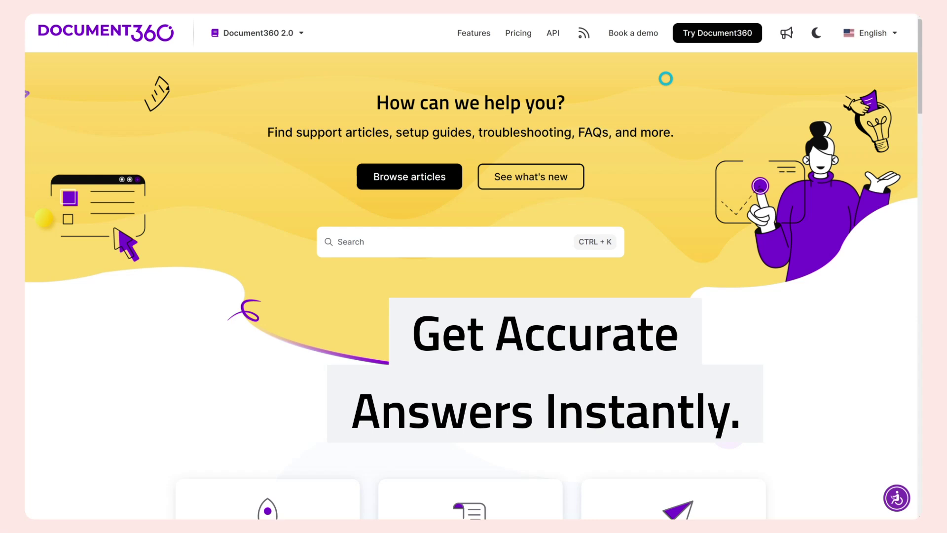
- Ask the Eddy AI assistant a question about the knowledge base from the search box
{"action": "left_click", "coordinate": [596, 244]}
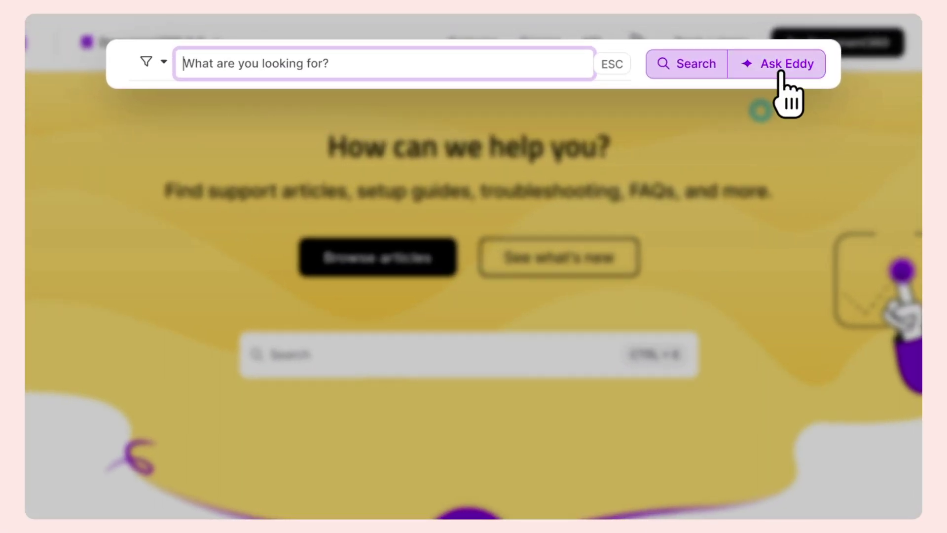
{"action": "left_click", "coordinate": [785, 64]}
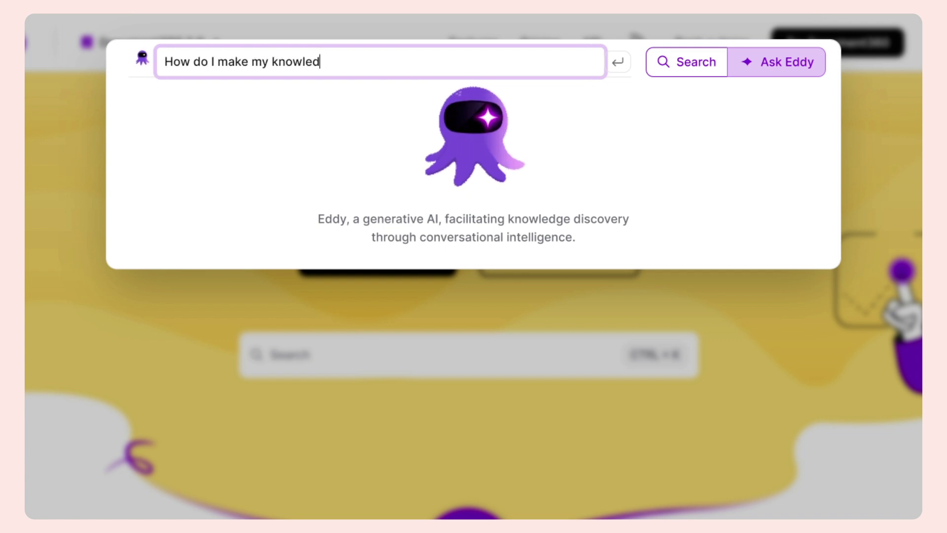
{"action": "key", "text": "Return"}
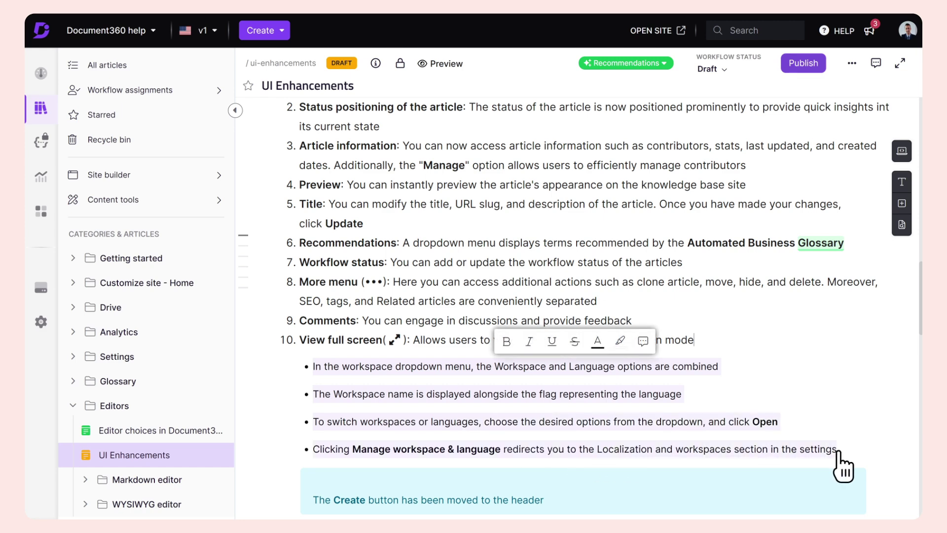
{"action": "left_click", "coordinate": [643, 341]}
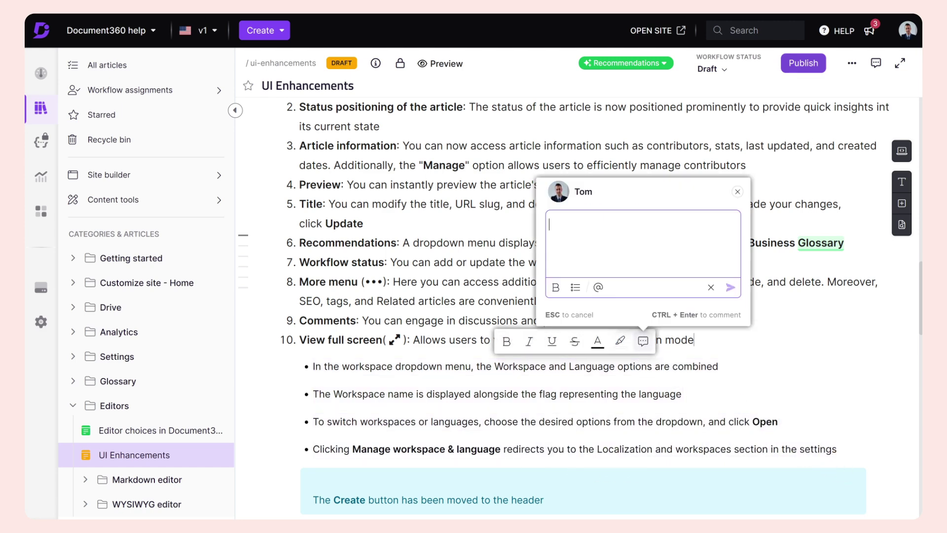
{"action": "type", "text": "Hey @"}
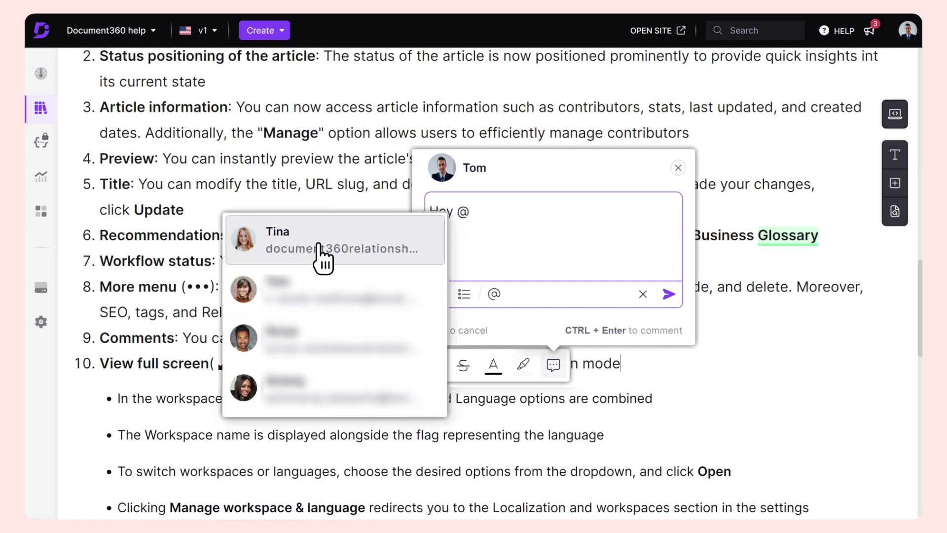
{"action": "left_click", "coordinate": [319, 245]}
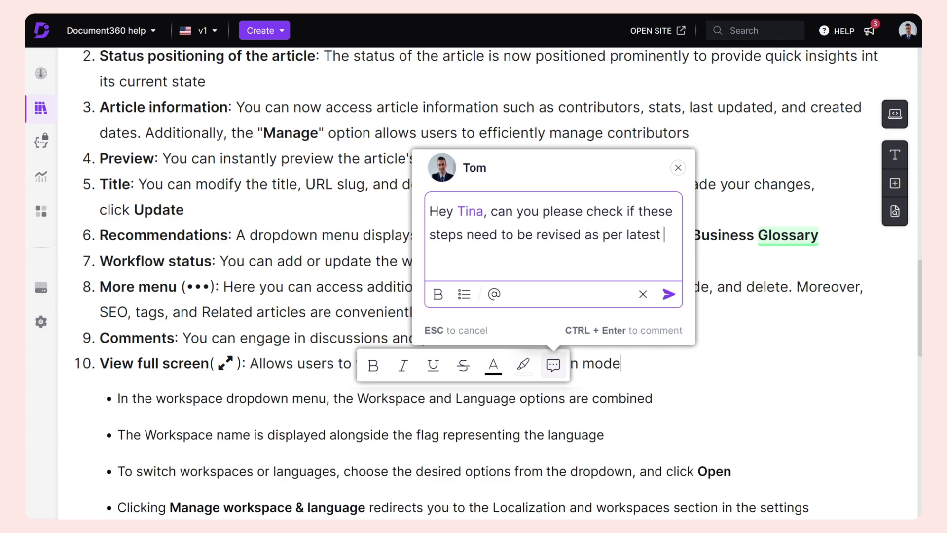
{"action": "left_click", "coordinate": [669, 294]}
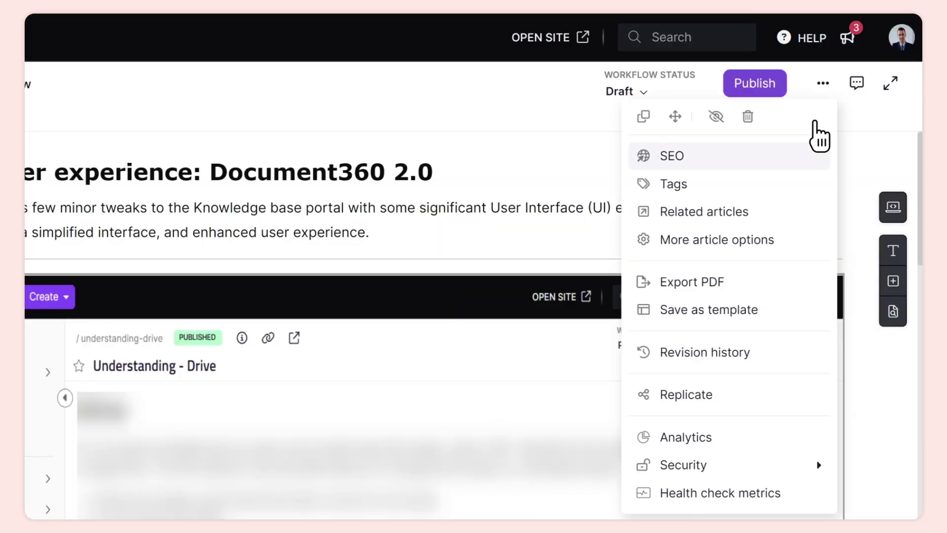
- Compare versions 1 and 3 in the article's revision history, then view version 1 alone
{"action": "left_click", "coordinate": [764, 357]}
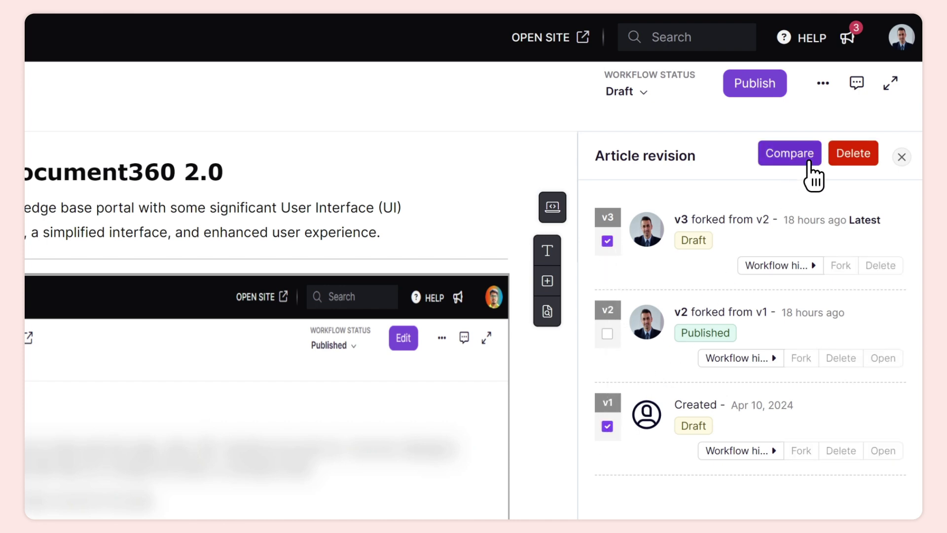
{"action": "left_click", "coordinate": [809, 162]}
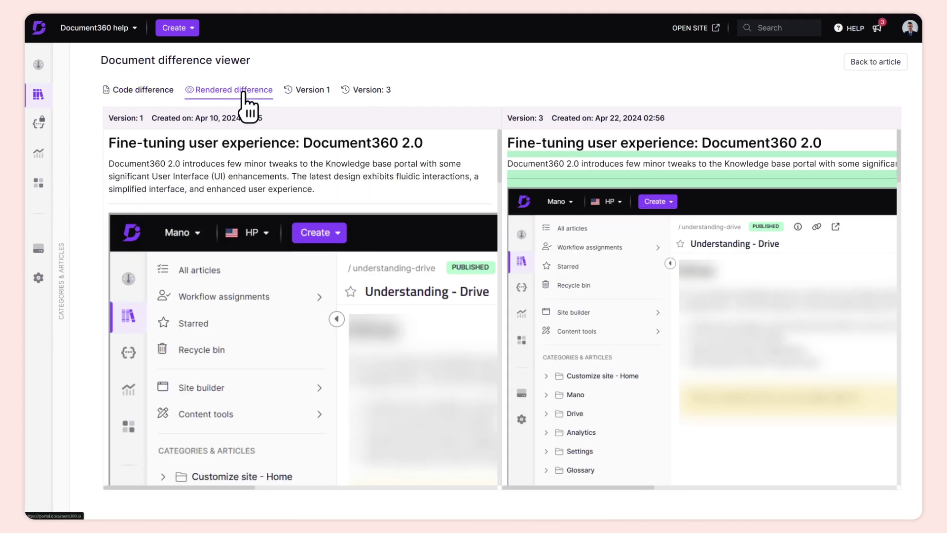
{"action": "left_click_drag", "start_coordinate": [898, 153], "coordinate": [899, 302]}
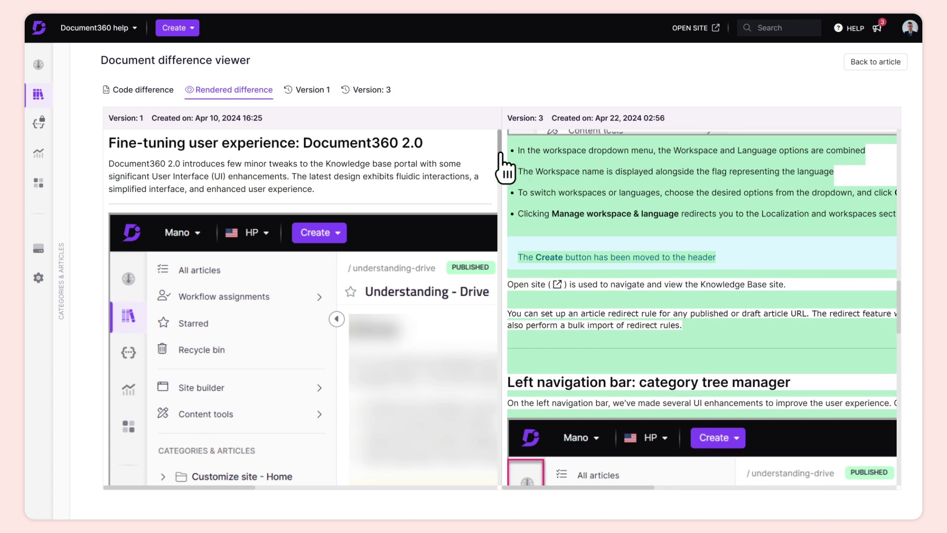
{"action": "left_click_drag", "start_coordinate": [501, 154], "coordinate": [500, 335]}
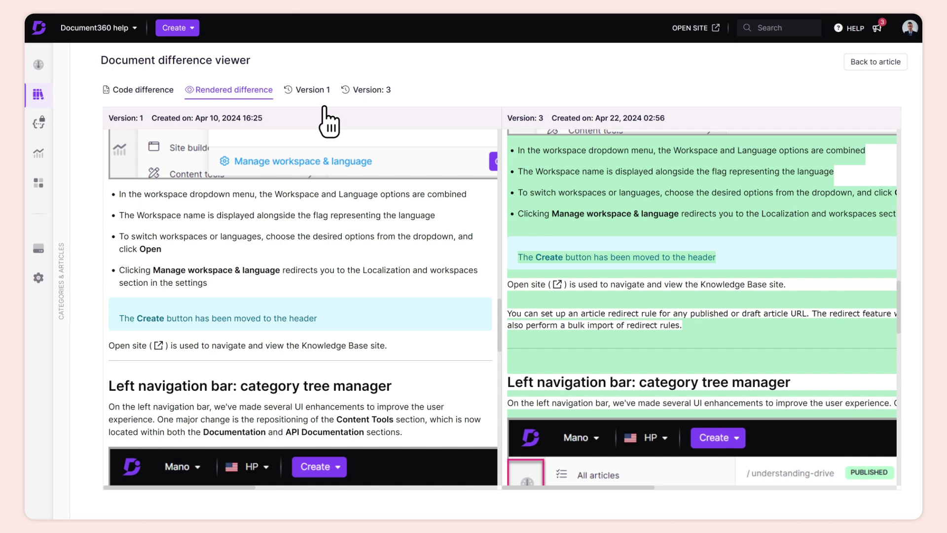
{"action": "left_click", "coordinate": [316, 91]}
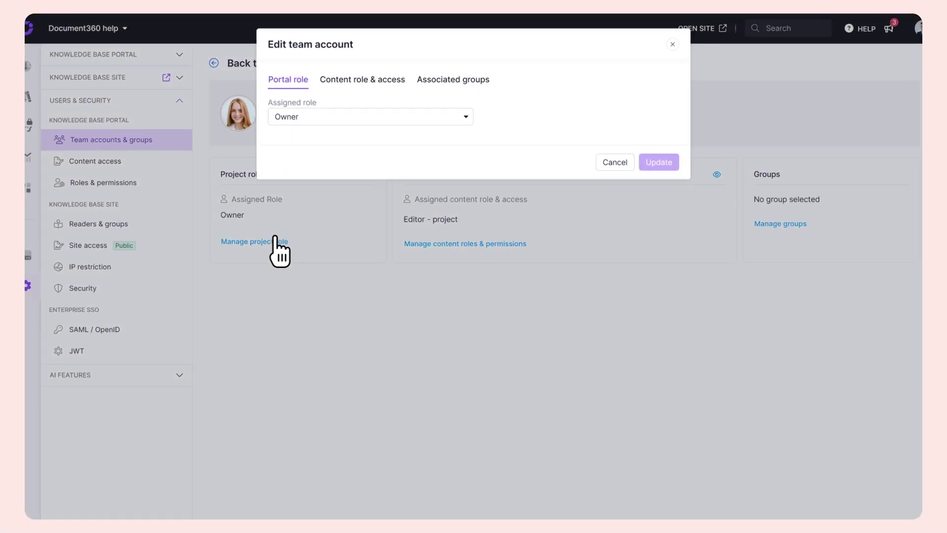
- Change the team member's portal role to Contributor and save it
{"action": "left_click", "coordinate": [398, 116]}
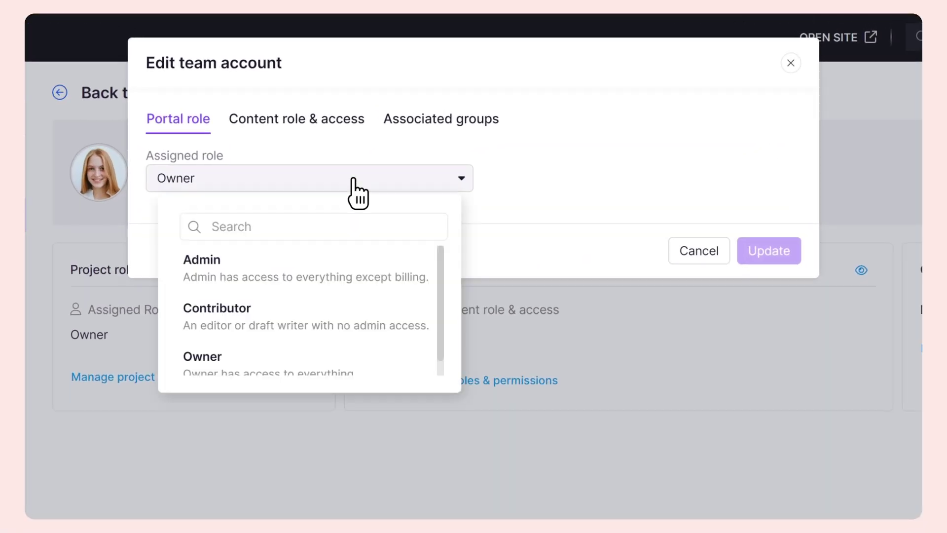
{"action": "left_click", "coordinate": [402, 316]}
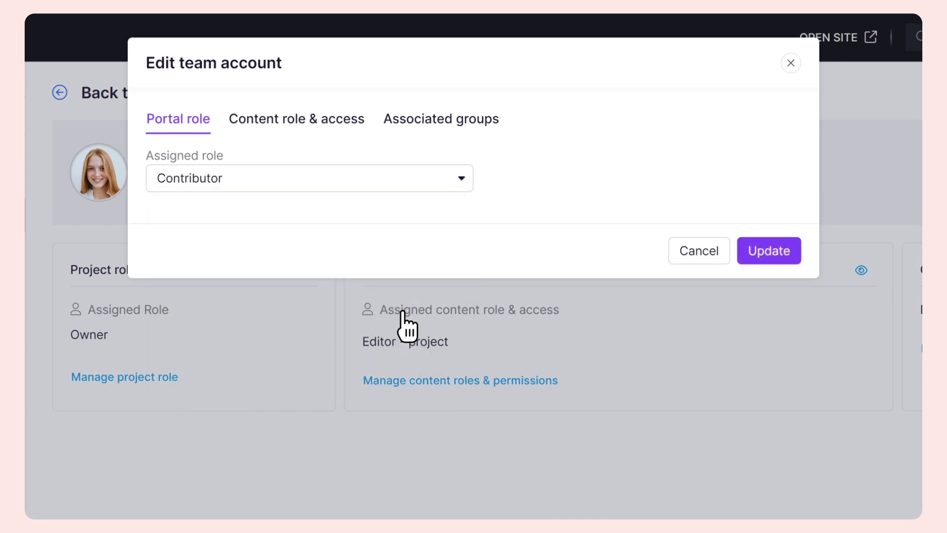
{"action": "left_click", "coordinate": [770, 252]}
- Keep the Editor content role, limit access to Workspace/language, and list assignable groups
{"action": "left_click", "coordinate": [476, 379]}
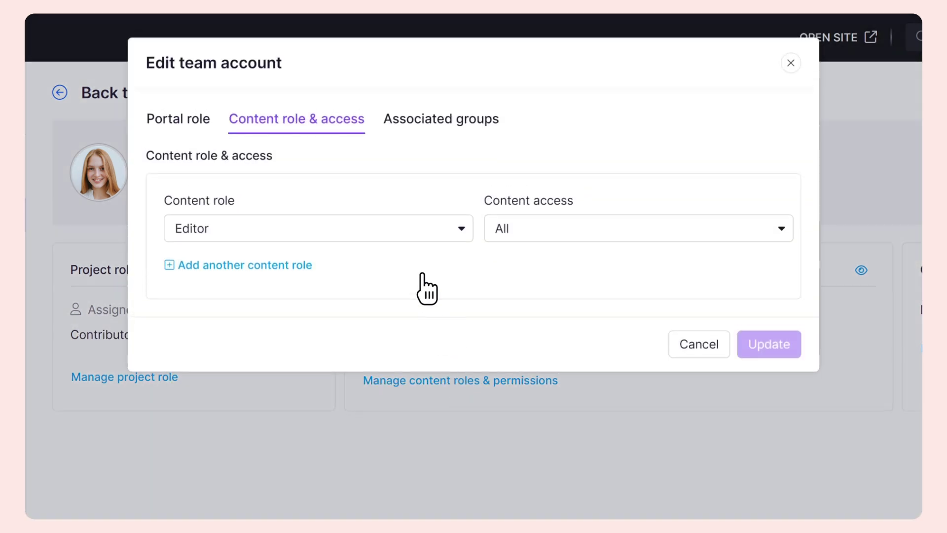
{"action": "left_click", "coordinate": [405, 228]}
{"action": "left_click_drag", "start_coordinate": [475, 346], "coordinate": [476, 401]}
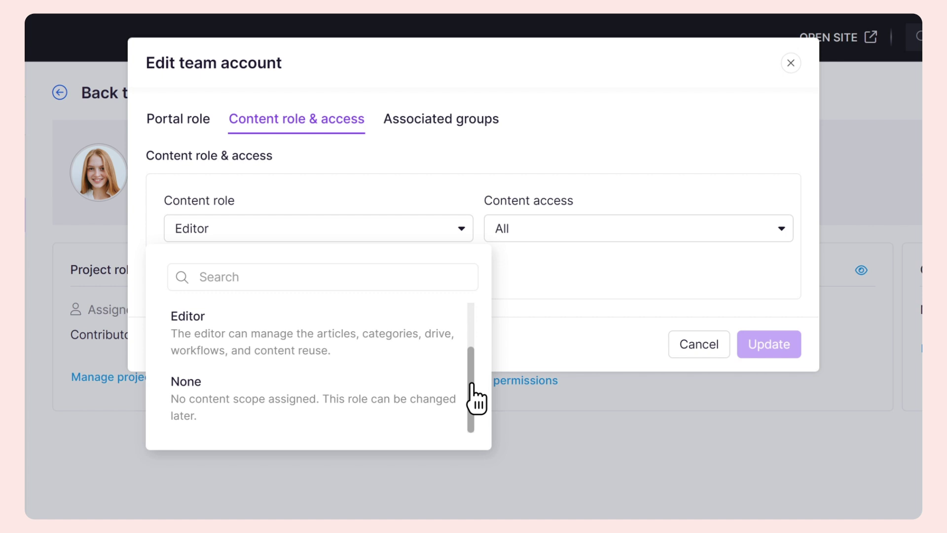
{"action": "left_click", "coordinate": [363, 348]}
{"action": "left_click", "coordinate": [701, 227]}
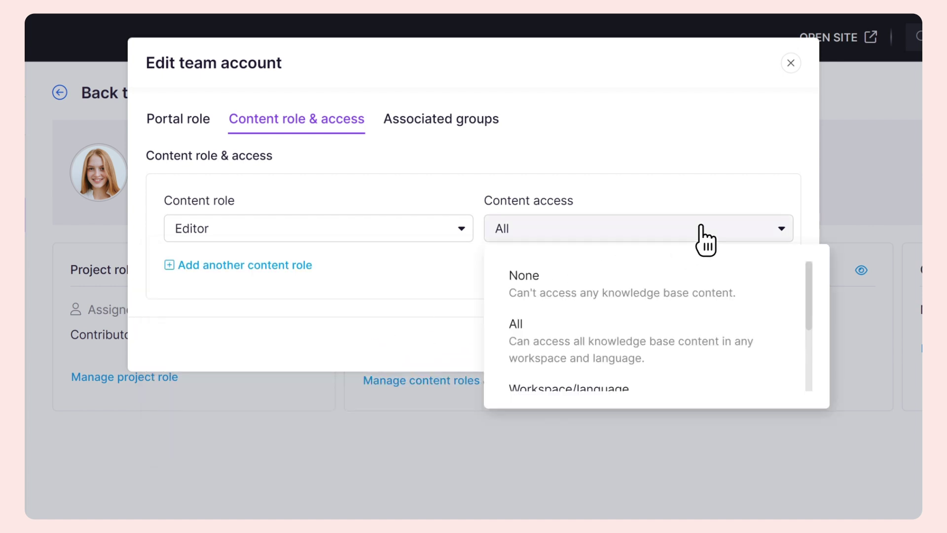
{"action": "left_click_drag", "start_coordinate": [808, 288], "coordinate": [809, 361]}
{"action": "left_click", "coordinate": [730, 319]}
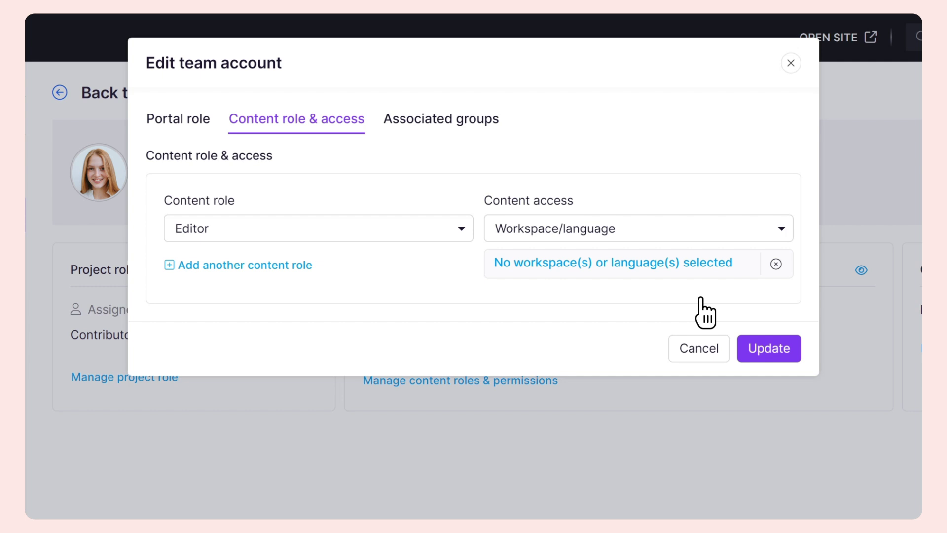
{"action": "left_click", "coordinate": [429, 124]}
{"action": "left_click", "coordinate": [441, 209]}
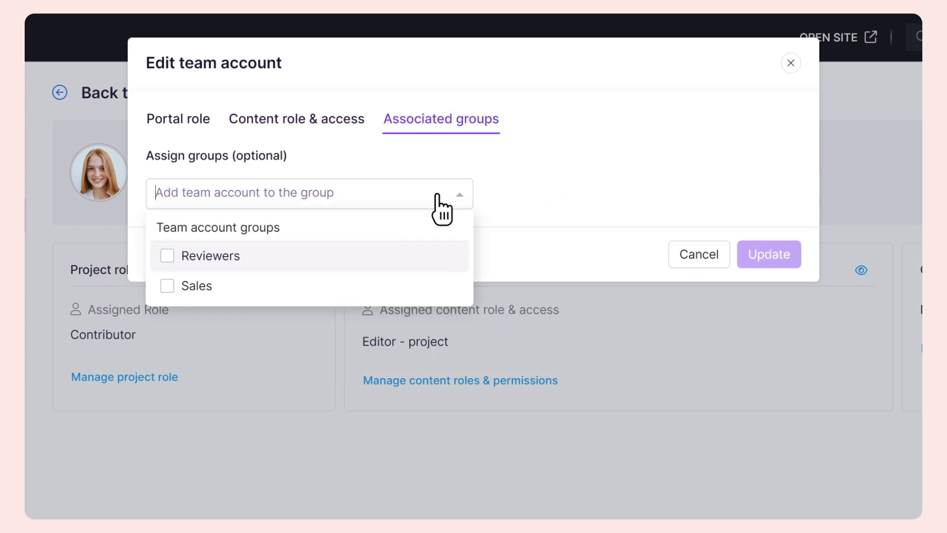
- Add the team account to the Reviewers group
{"action": "left_click", "coordinate": [313, 255]}
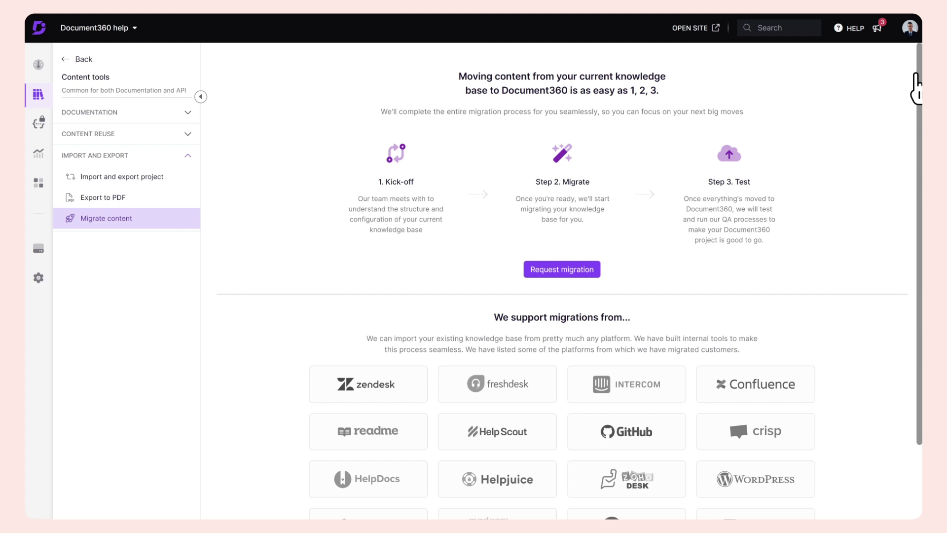
- Import an exported project's categories and articles, then export articles modified in the last 90 Days
{"action": "left_click_drag", "start_coordinate": [916, 87], "coordinate": [918, 192]}
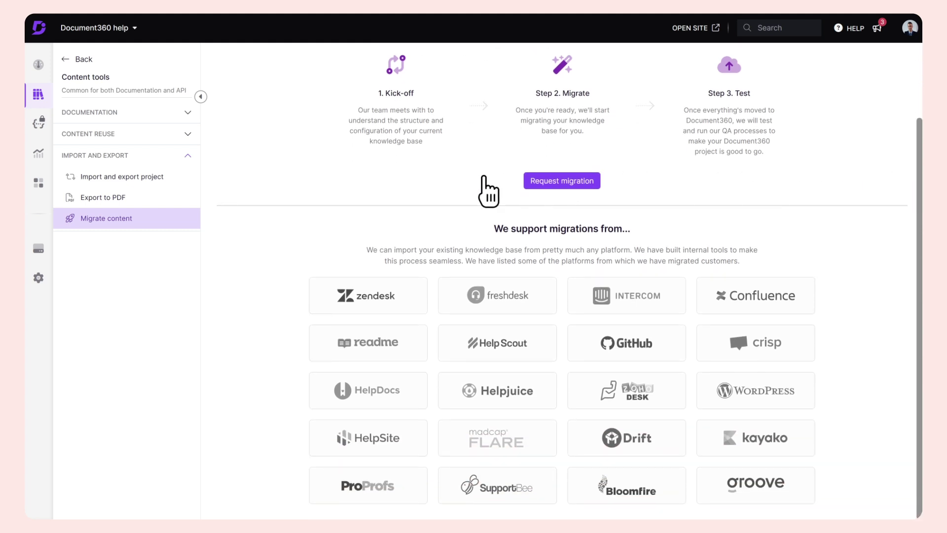
{"action": "left_click", "coordinate": [175, 183]}
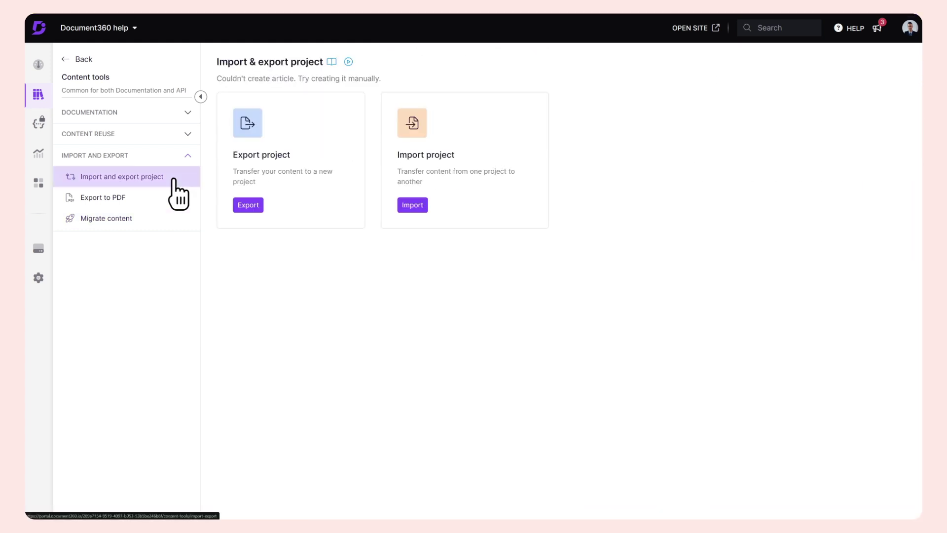
{"action": "left_click", "coordinate": [412, 205]}
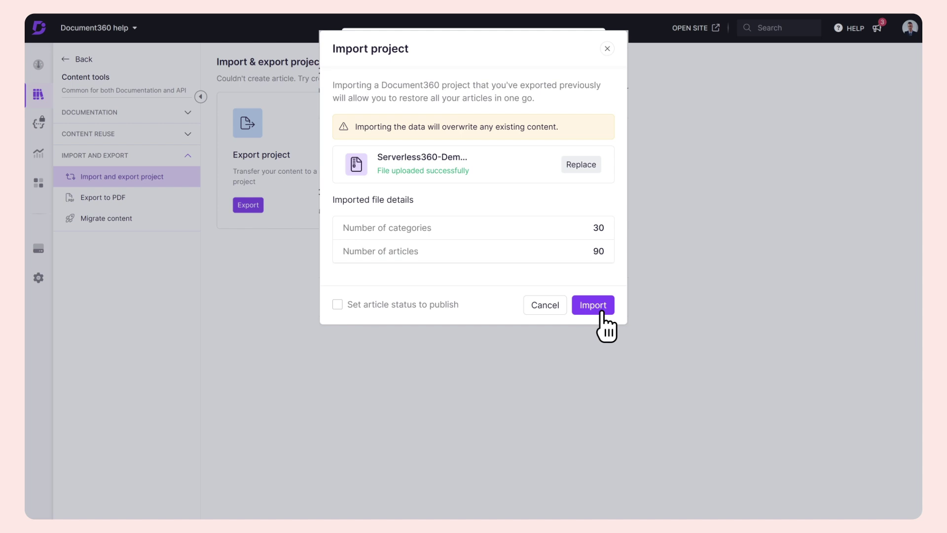
{"action": "left_click", "coordinate": [536, 304]}
{"action": "left_click", "coordinate": [248, 205]}
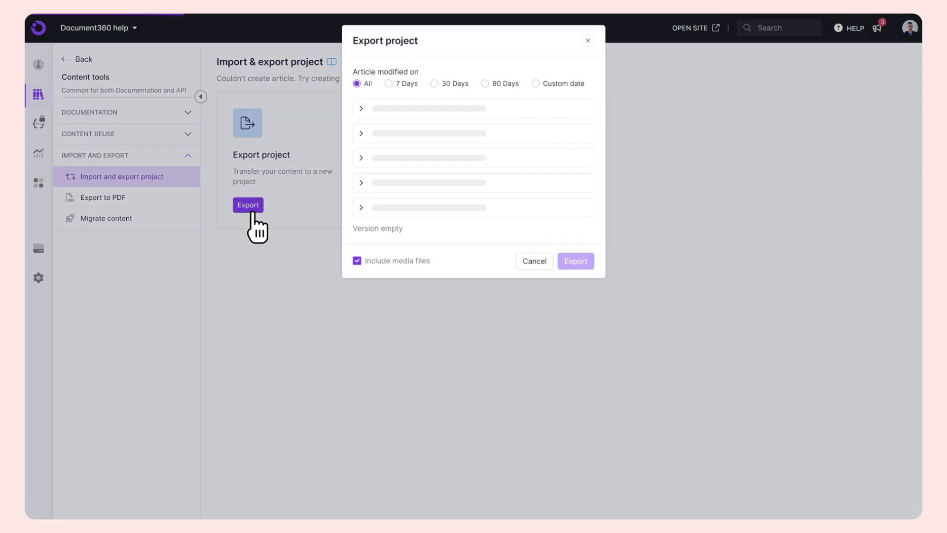
{"action": "left_click", "coordinate": [485, 87]}
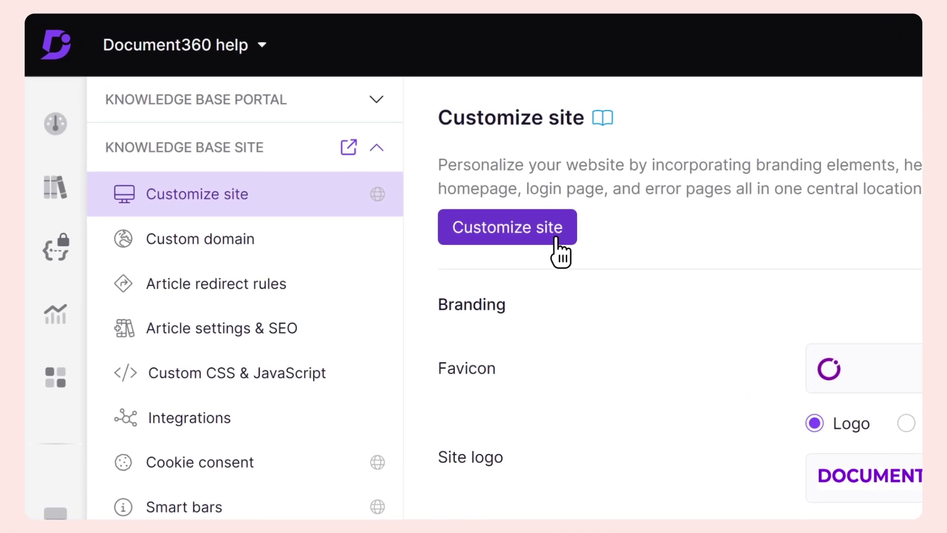
- Add a custom code section to the site's Home page in the customization editor
{"action": "left_click", "coordinate": [556, 238]}
{"action": "left_click", "coordinate": [183, 121]}
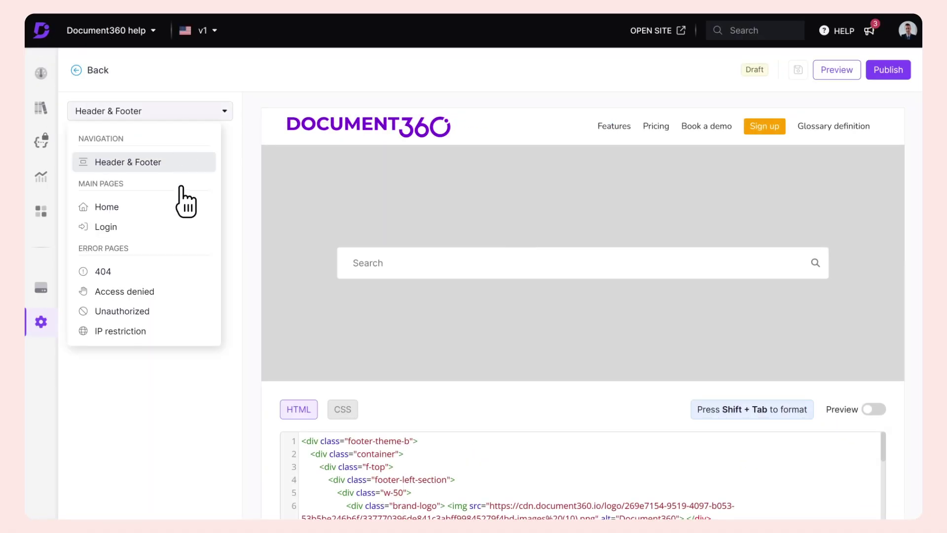
{"action": "left_click", "coordinate": [107, 207]}
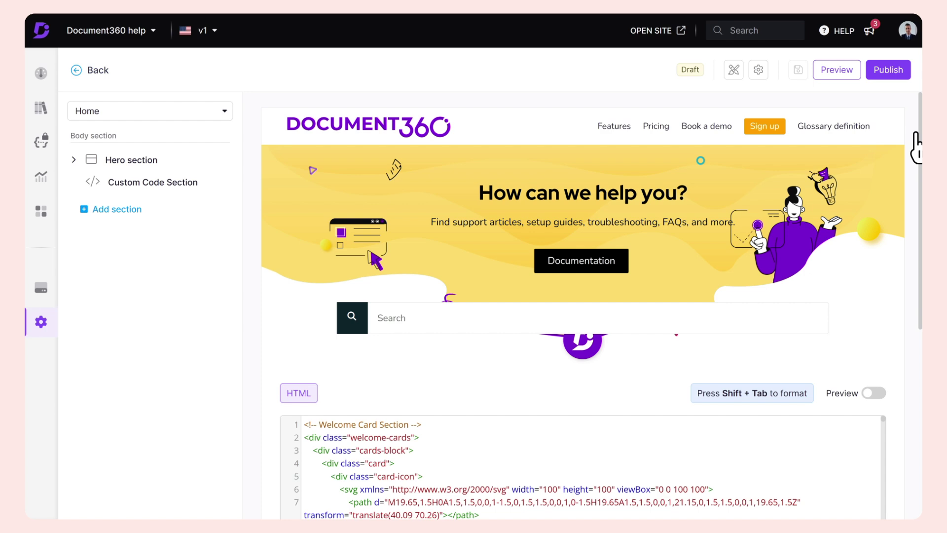
{"action": "left_click_drag", "start_coordinate": [917, 148], "coordinate": [918, 253]}
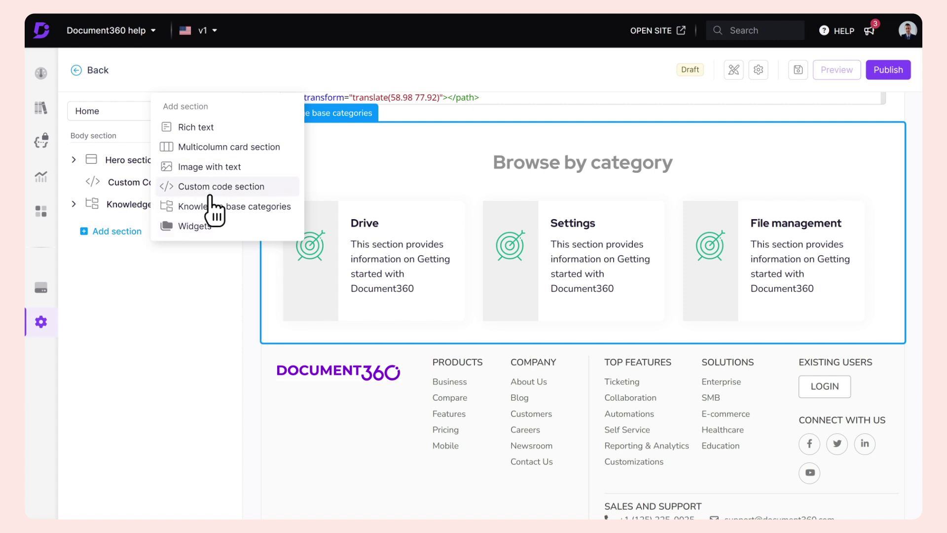
{"action": "left_click", "coordinate": [210, 192]}
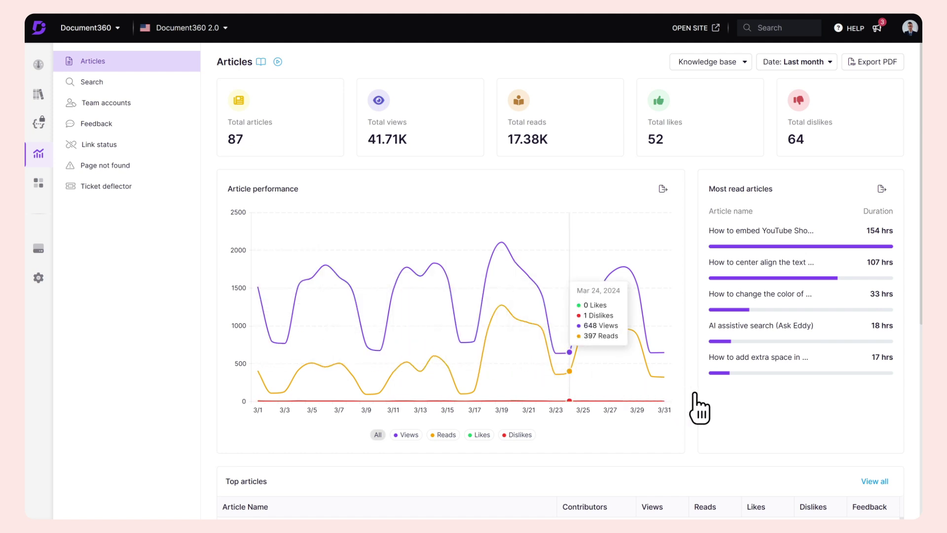
- Review the Articles analytics and Feedback reports, then the Link status report
{"action": "scroll", "coordinate": [736, 417], "scroll_direction": "down", "scroll_amount": 6}
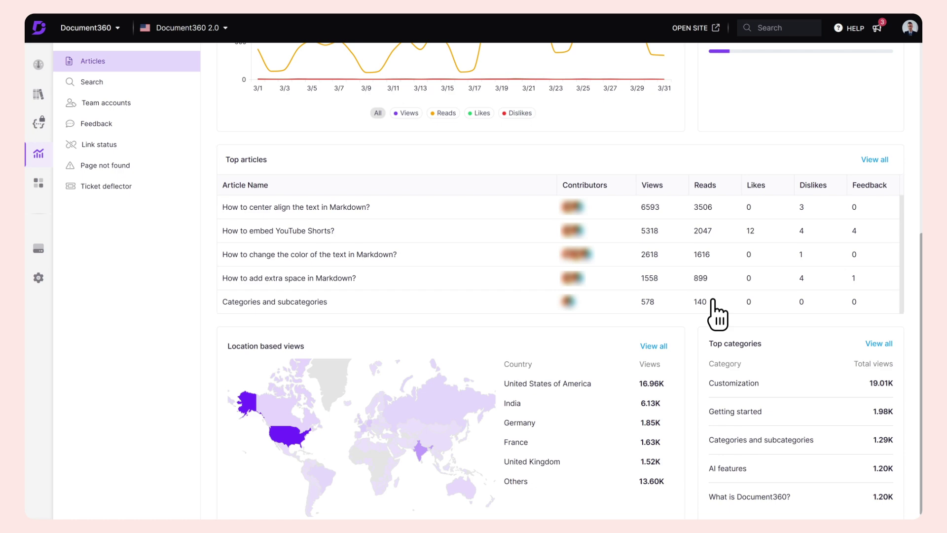
{"action": "mouse_move", "coordinate": [277, 432]}
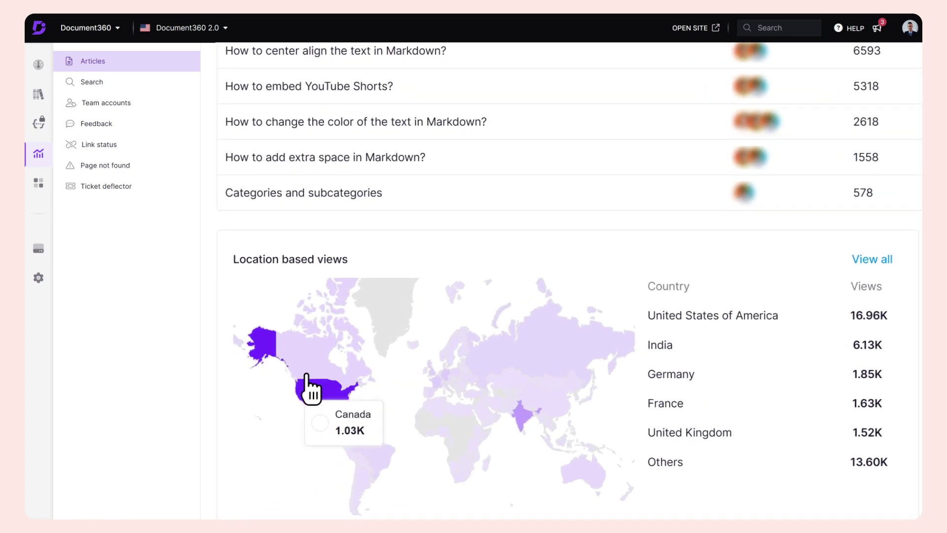
{"action": "mouse_move", "coordinate": [317, 392]}
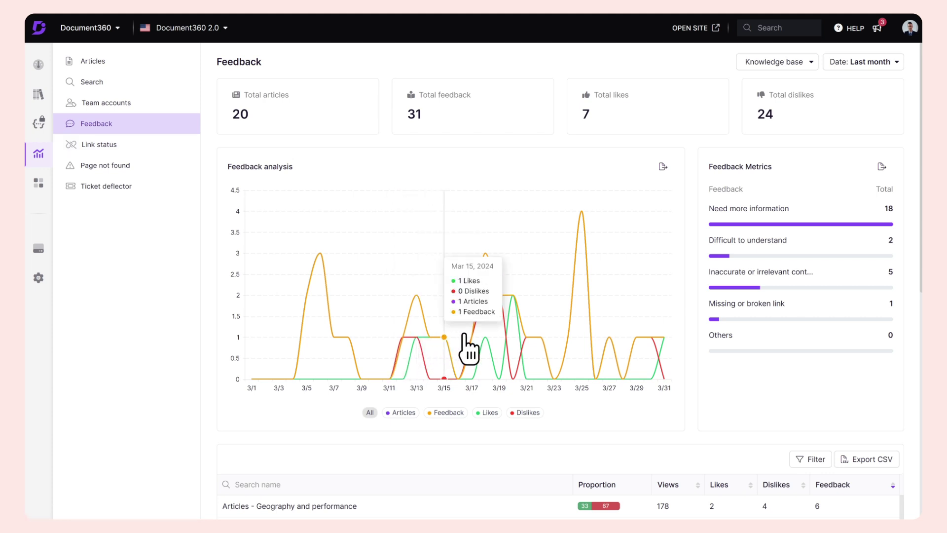
{"action": "scroll", "coordinate": [523, 351], "scroll_direction": "down", "scroll_amount": 5}
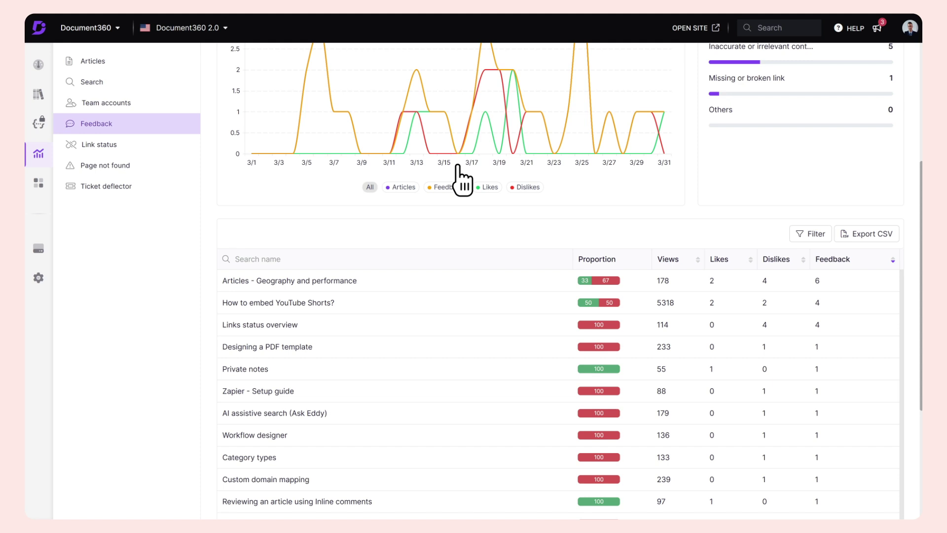
{"action": "left_click", "coordinate": [153, 146]}
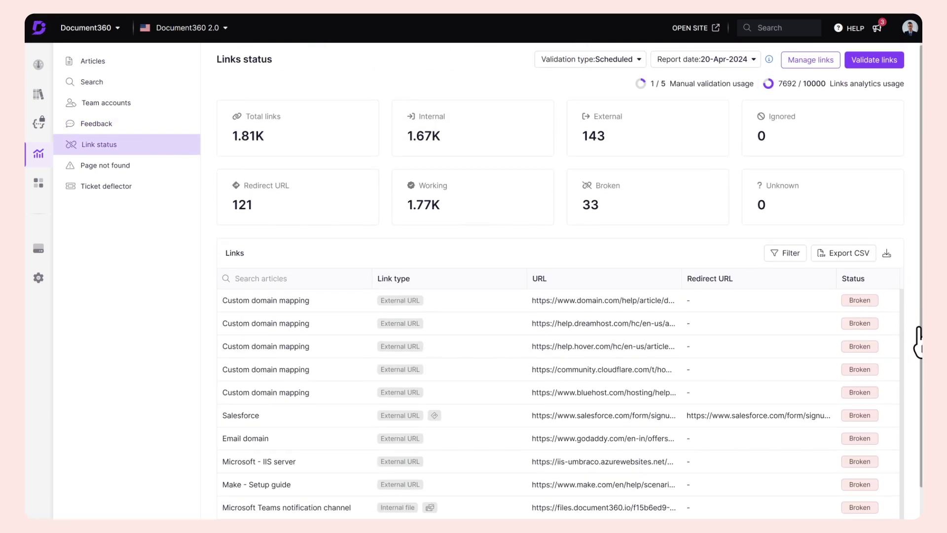
{"action": "scroll", "coordinate": [918, 345], "scroll_direction": "down", "scroll_amount": 1}
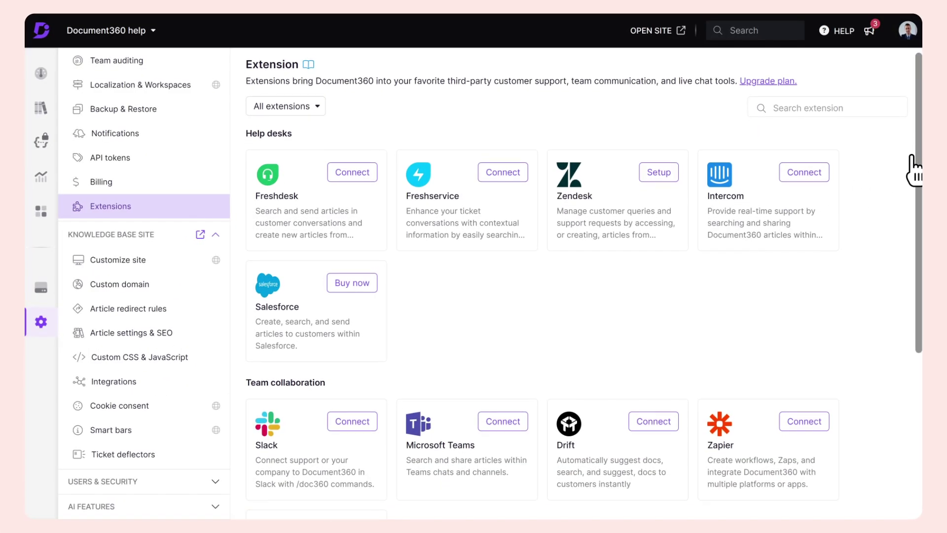
- Scroll through the Extensions list and open the Integrations settings page
{"action": "left_click_drag", "start_coordinate": [912, 157], "coordinate": [912, 273]}
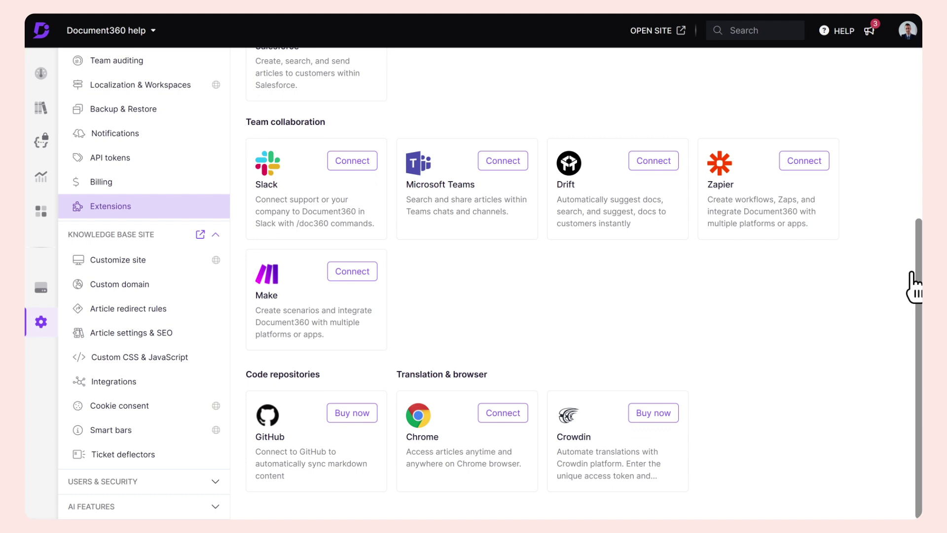
{"action": "left_click", "coordinate": [170, 383]}
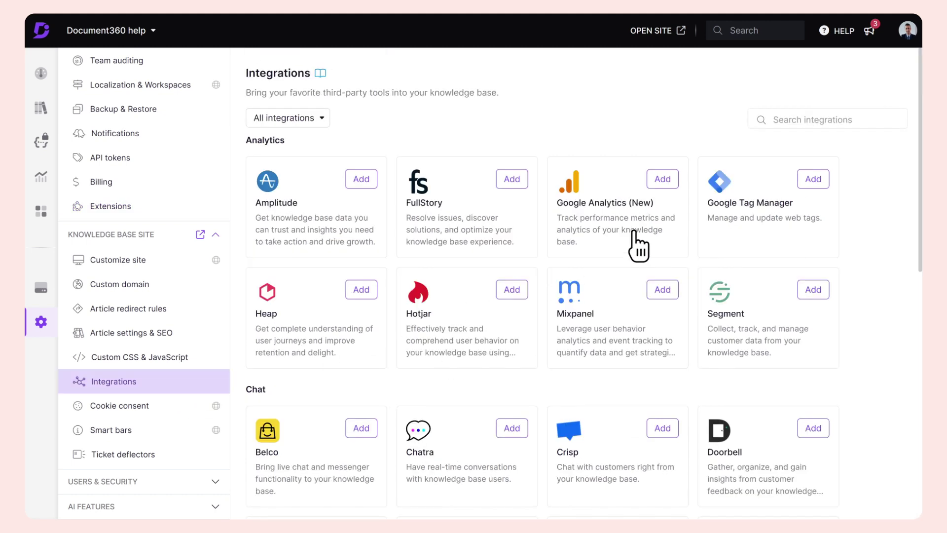